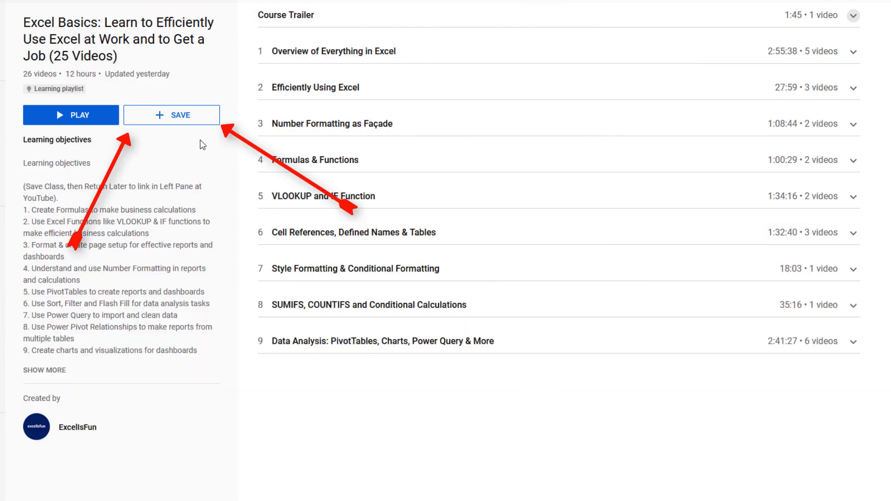
{"action": "left_click", "coordinate": [185, 121]}
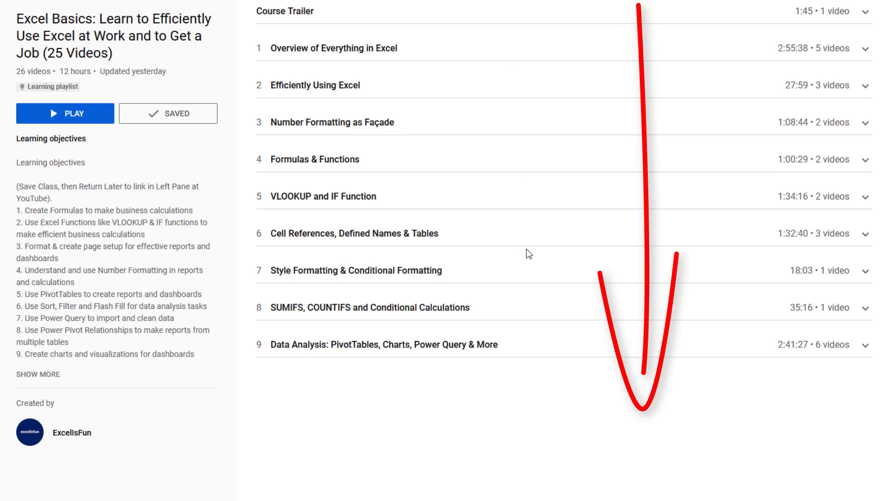
Step: Expand section 9 of the Excel Basics playlist to list its videos
{"action": "left_click", "coordinate": [866, 346]}
{"action": "scroll", "coordinate": [676, 367], "scroll_direction": "down", "scroll_amount": 3}
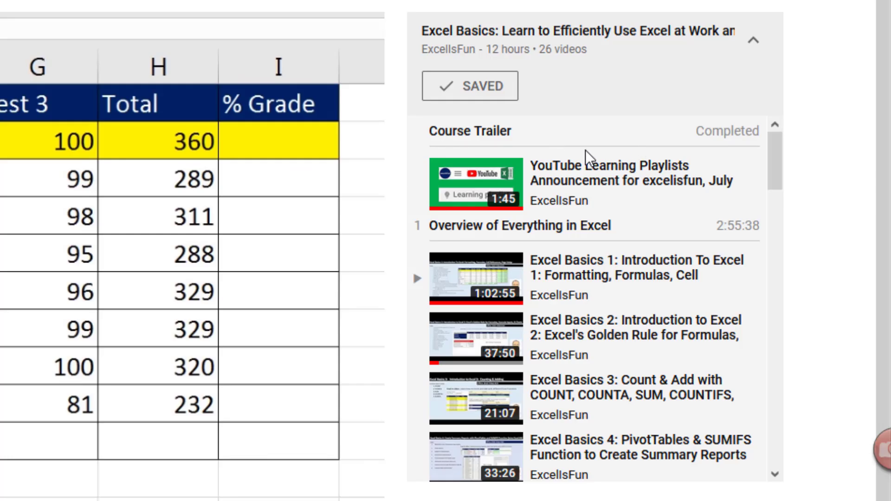
{"action": "mouse_move", "coordinate": [778, 169]}
{"action": "left_mouse_down"}
{"action": "mouse_move", "coordinate": [806, 301]}
{"action": "mouse_move", "coordinate": [784, 160]}
{"action": "left_mouse_up"}
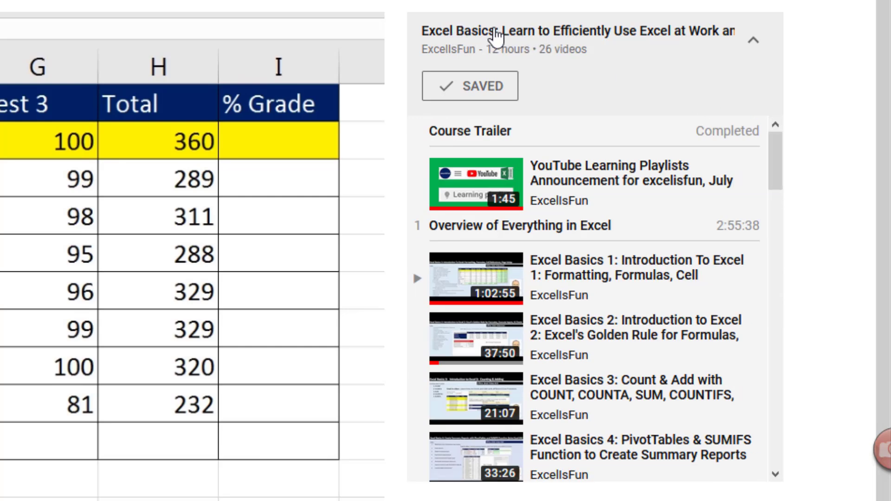
Step: Return to the Excel Basics playlist page, which shows the RESUME option
{"action": "left_click", "coordinate": [551, 36]}
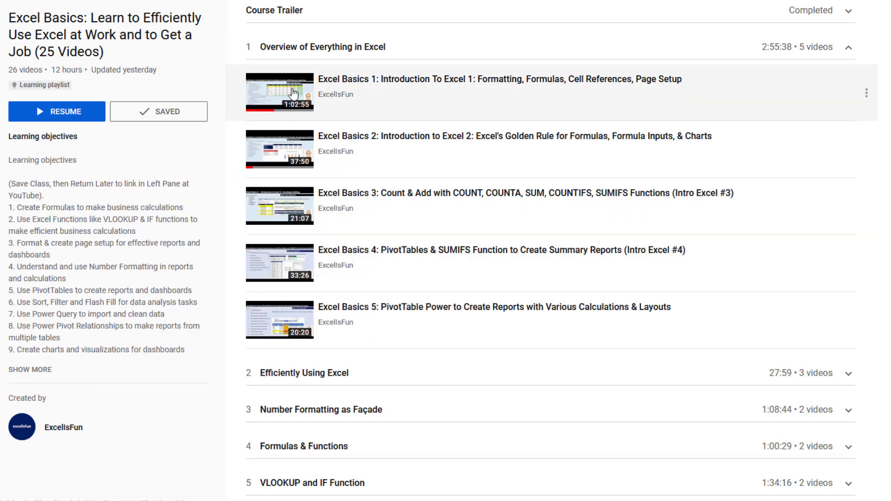
Step: Play Excel Basics 1 from the playlist's Overview section
{"action": "left_click", "coordinate": [293, 93]}
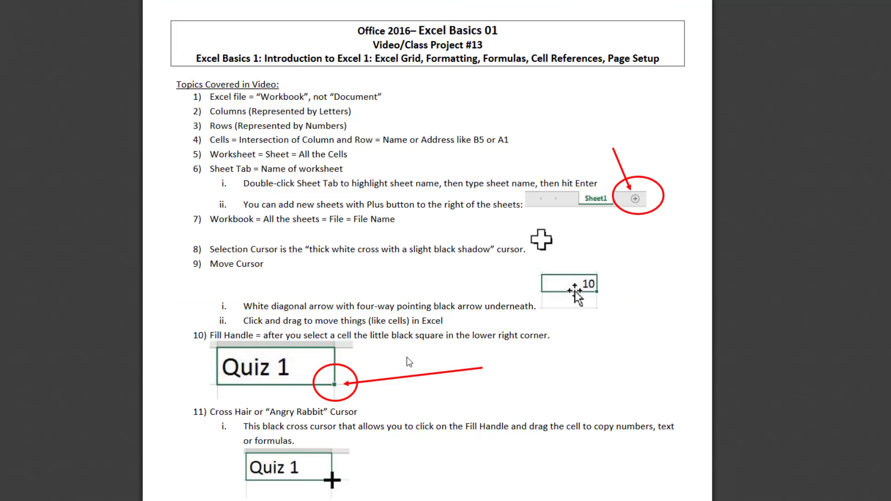
{"action": "scroll", "coordinate": [406, 356], "scroll_direction": "down", "scroll_amount": 5}
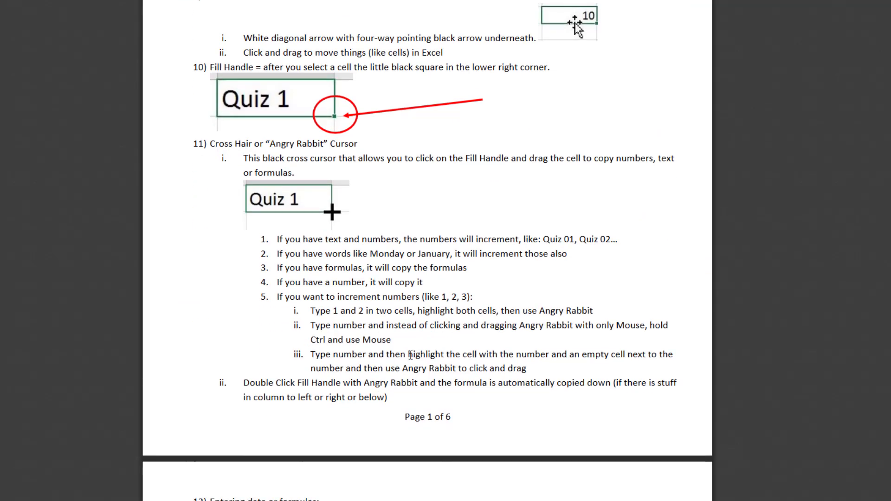
{"action": "scroll", "coordinate": [418, 367], "scroll_direction": "down", "scroll_amount": 5}
{"action": "scroll", "coordinate": [411, 371], "scroll_direction": "down", "scroll_amount": 5}
{"action": "scroll", "coordinate": [409, 374], "scroll_direction": "down", "scroll_amount": 5}
{"action": "scroll", "coordinate": [410, 374], "scroll_direction": "down", "scroll_amount": 1}
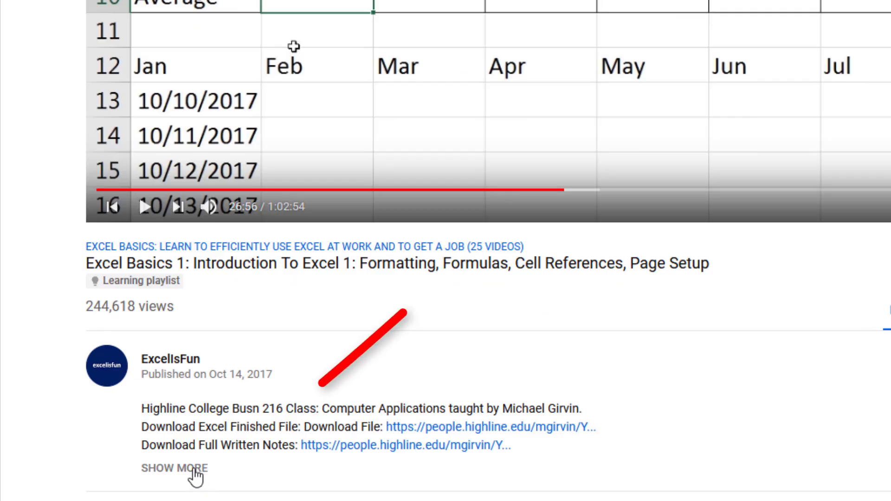
Step: Expand Excel Basics 1's description to show its 28 timestamped topics
{"action": "left_click", "coordinate": [196, 474]}
{"action": "scroll", "coordinate": [327, 441], "scroll_direction": "down", "scroll_amount": 5}
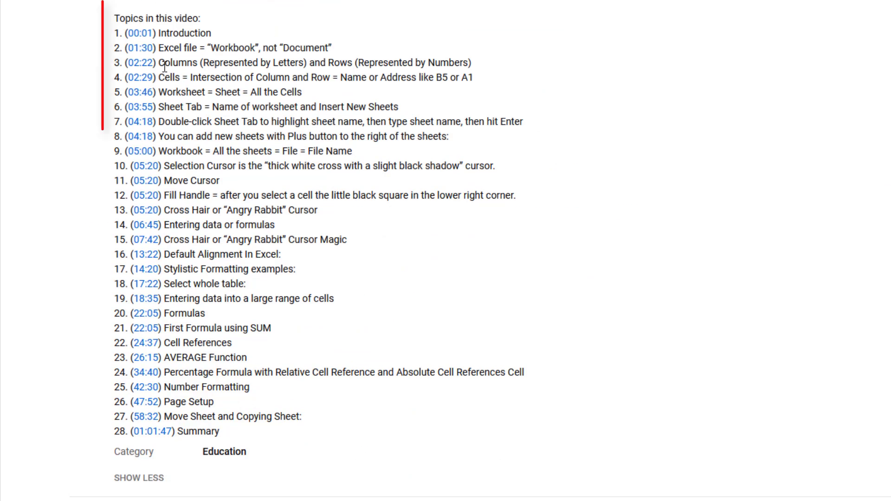